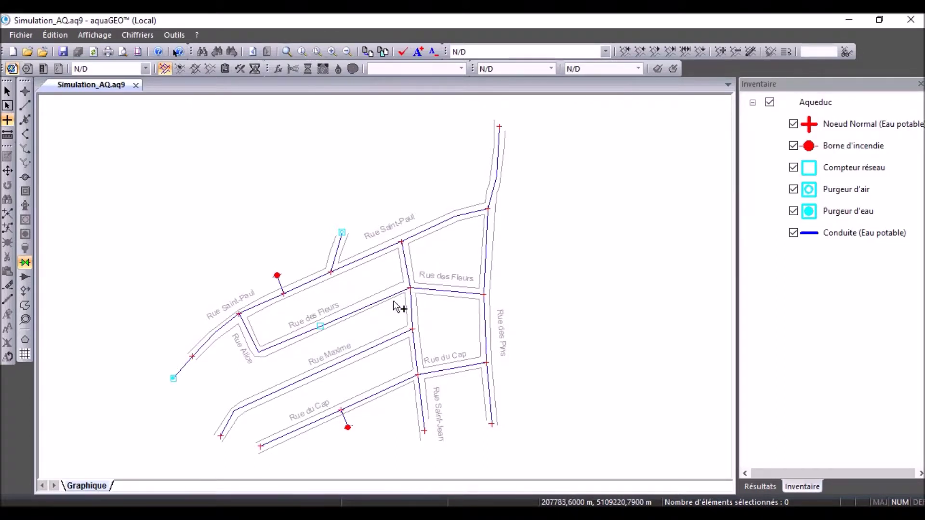
- Add a Vanne d'arrêt on the Rue des Fleurs pipe just east of Rue Saint-Jean, with mechanism Ouvert and access Boîte de vanne
{"action": "scroll", "coordinate": [417, 307], "scroll_direction": "up", "scroll_amount": 2}
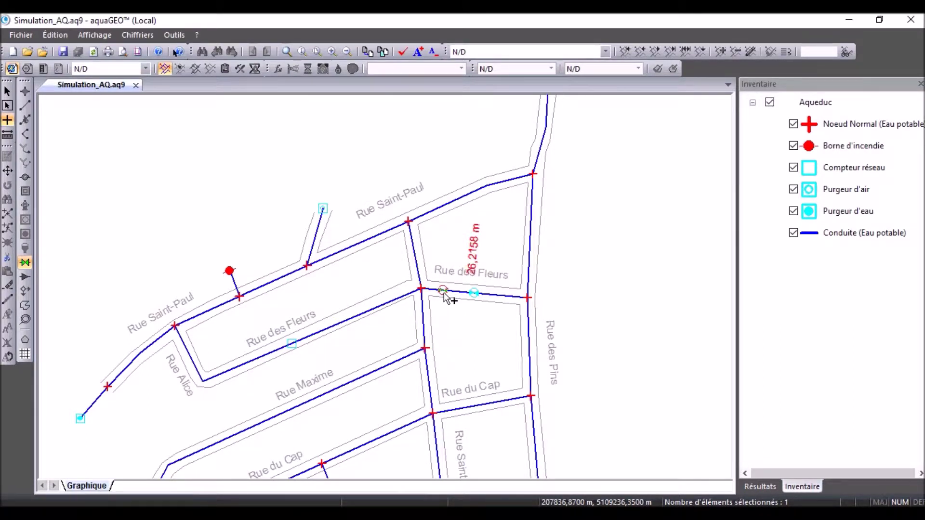
{"action": "left_click", "coordinate": [444, 293]}
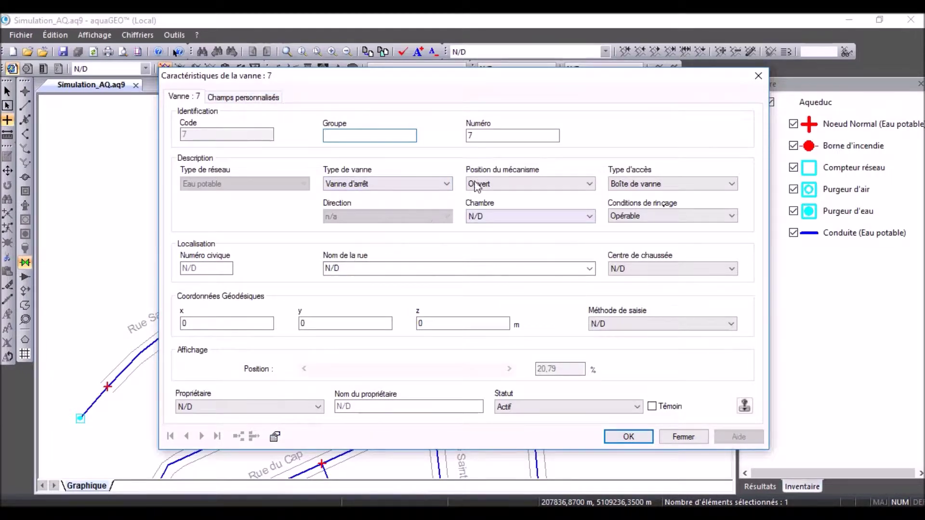
{"action": "left_click", "coordinate": [447, 184]}
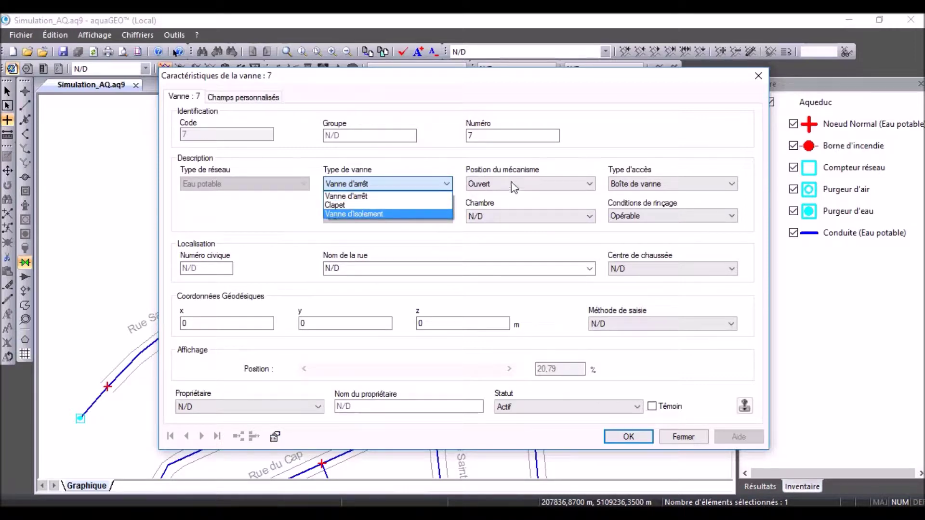
{"action": "left_click", "coordinate": [408, 183]}
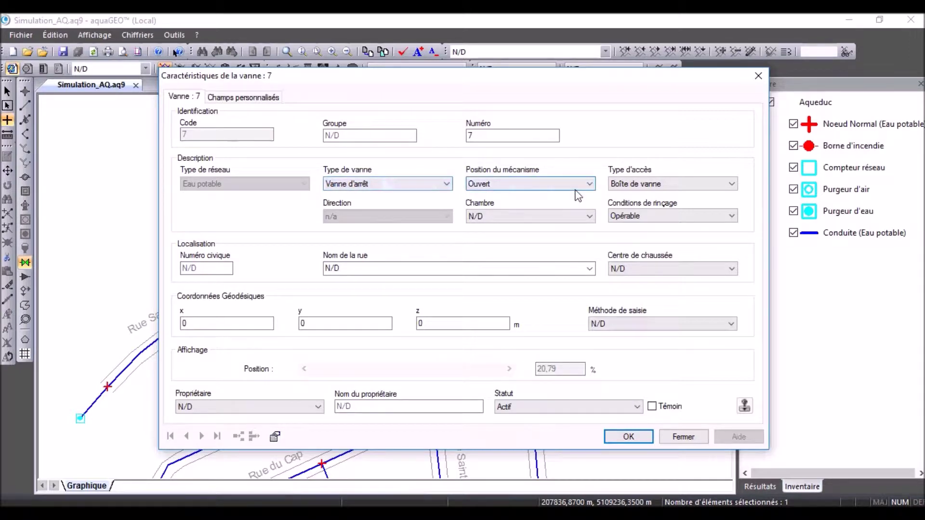
{"action": "left_click", "coordinate": [590, 185]}
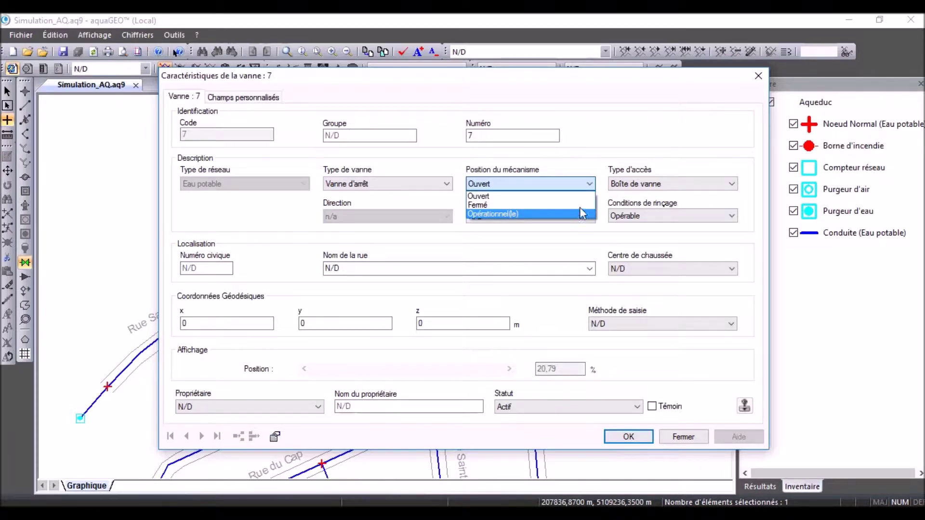
{"action": "left_click", "coordinate": [600, 177]}
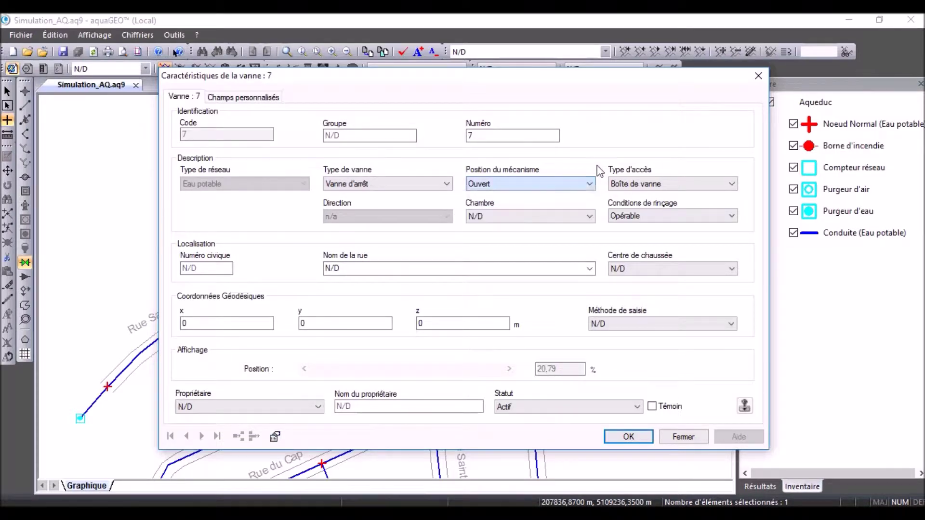
{"action": "left_click", "coordinate": [730, 185]}
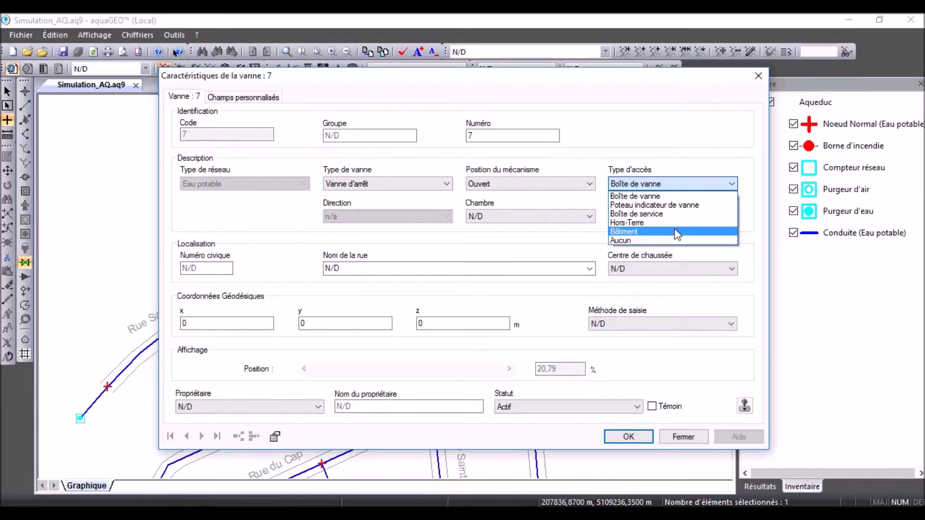
{"action": "left_click", "coordinate": [694, 170]}
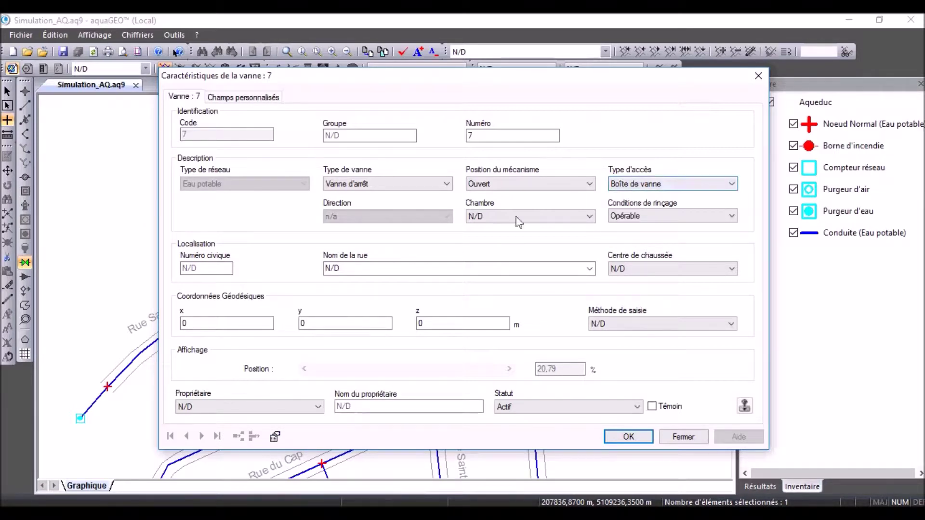
{"action": "left_click", "coordinate": [628, 437]}
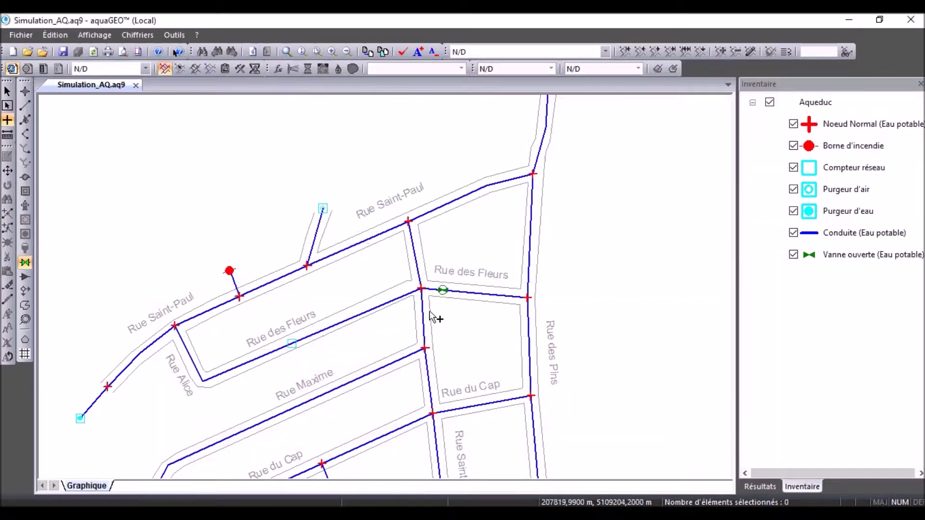
- Place a control element midway along the Rue des Pins pipe between Rue des Fleurs and Rue du Cap
{"action": "left_click", "coordinate": [7, 93]}
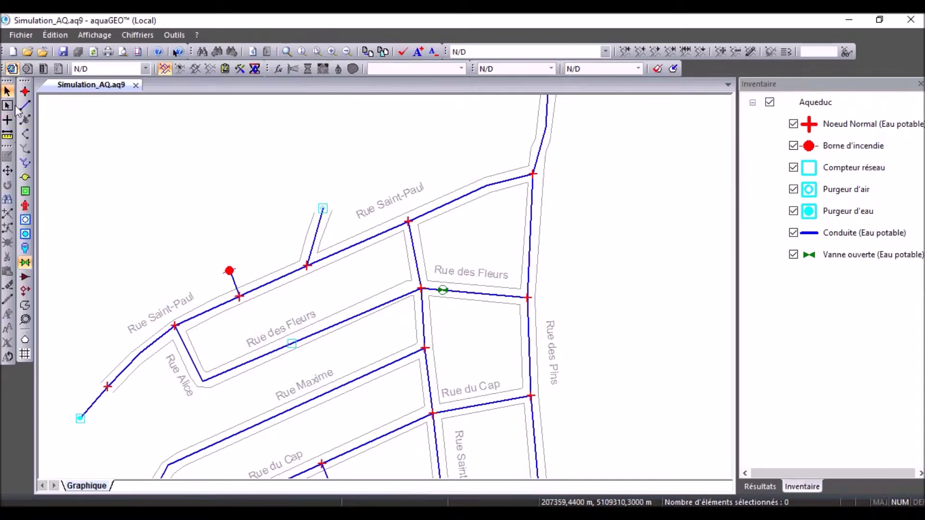
{"action": "left_click", "coordinate": [26, 279]}
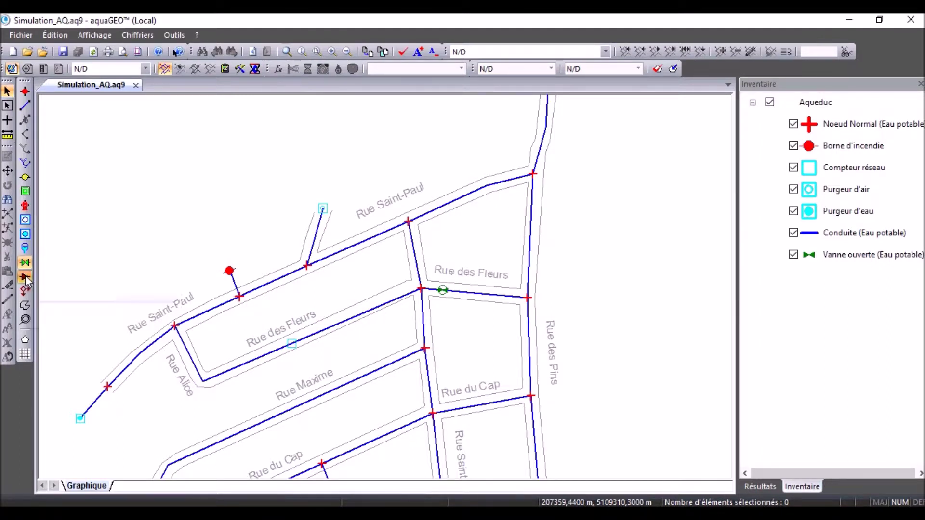
{"action": "left_click", "coordinate": [9, 121]}
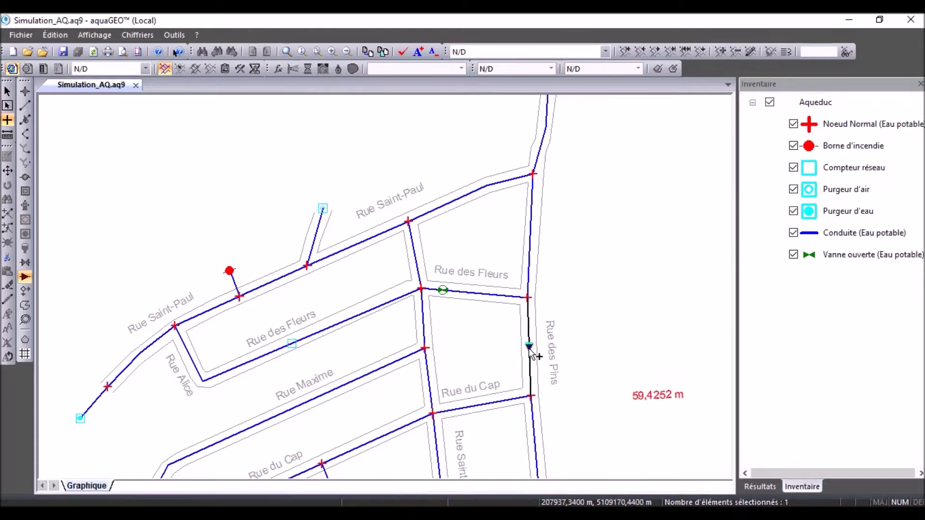
{"action": "left_click", "coordinate": [529, 350]}
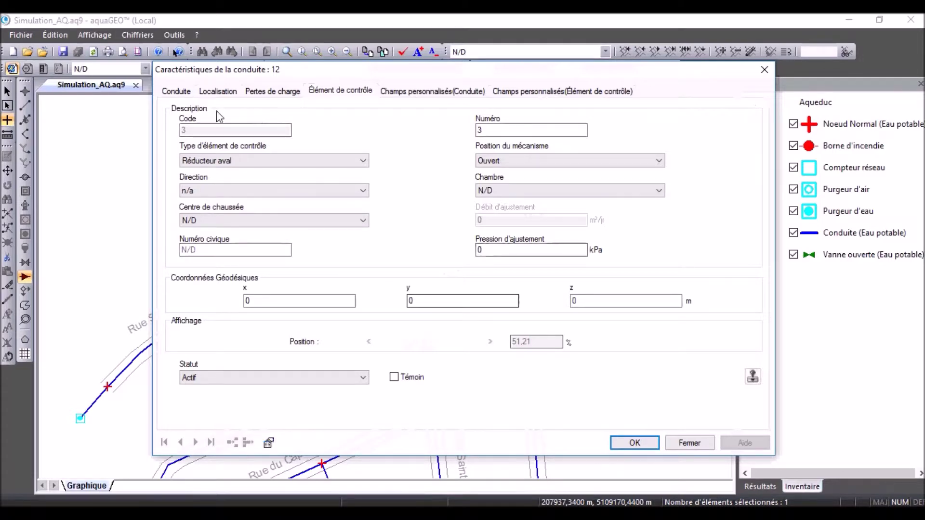
- Define the control element as a Réducteur aval with direction no.I -> no.J, checking the pipe's end nodes before accepting
{"action": "left_click", "coordinate": [284, 159]}
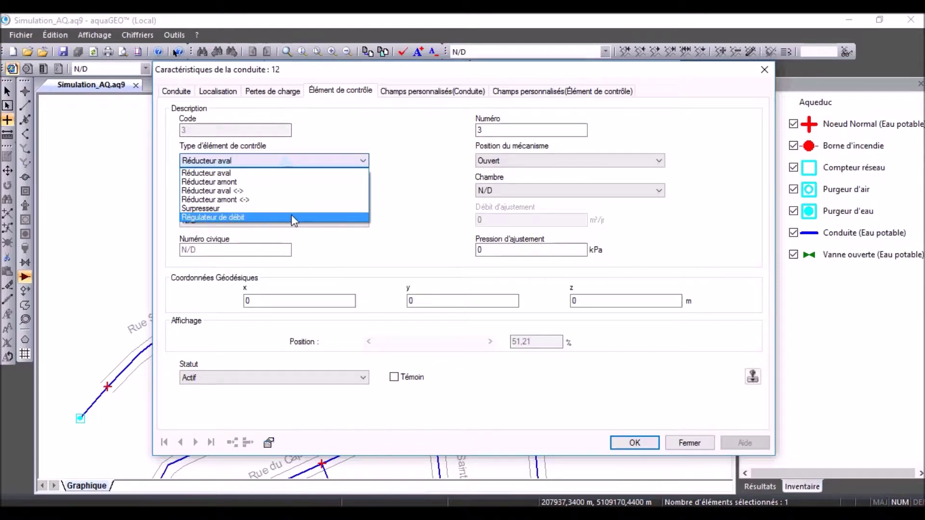
{"action": "left_click", "coordinate": [300, 175]}
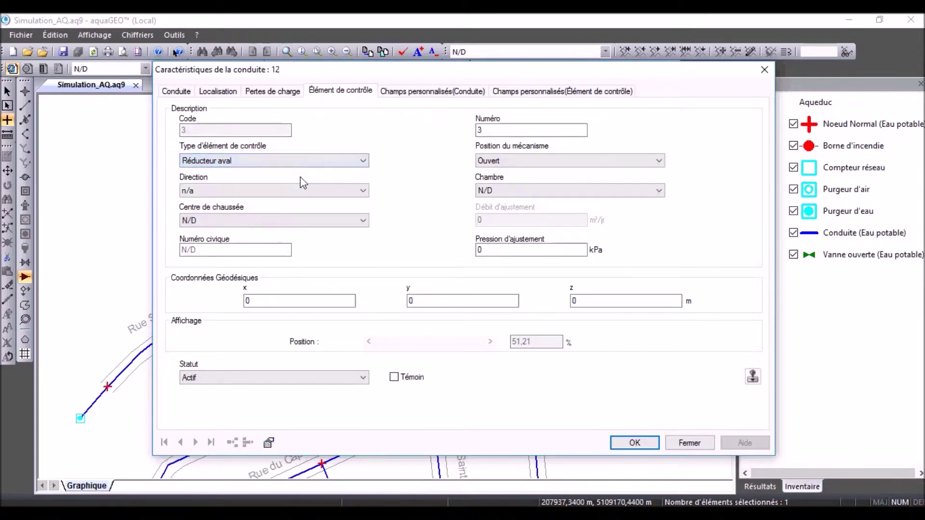
{"action": "left_click", "coordinate": [277, 189]}
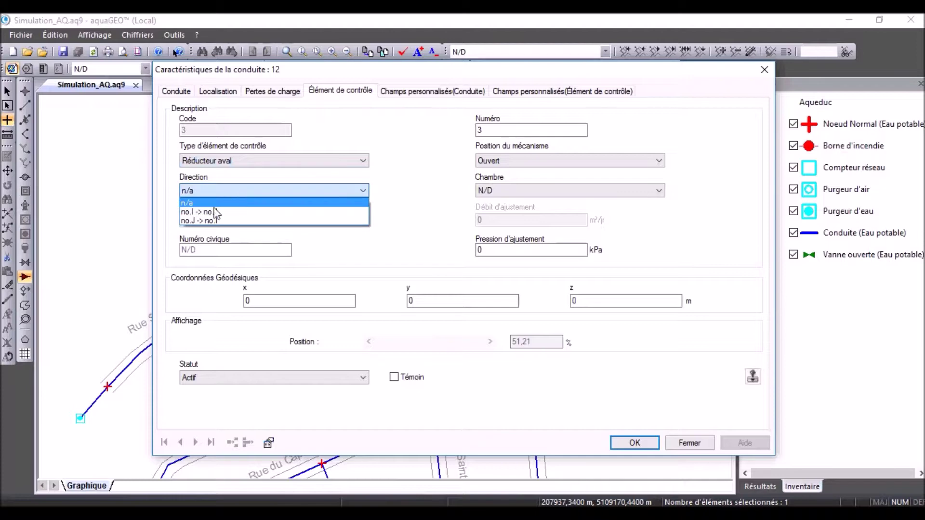
{"action": "left_click", "coordinate": [216, 212]}
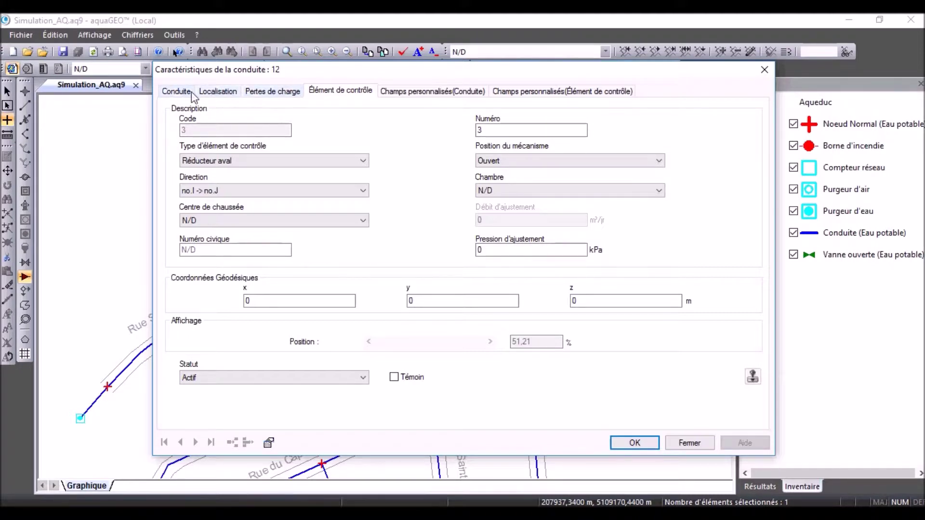
{"action": "left_click", "coordinate": [177, 93]}
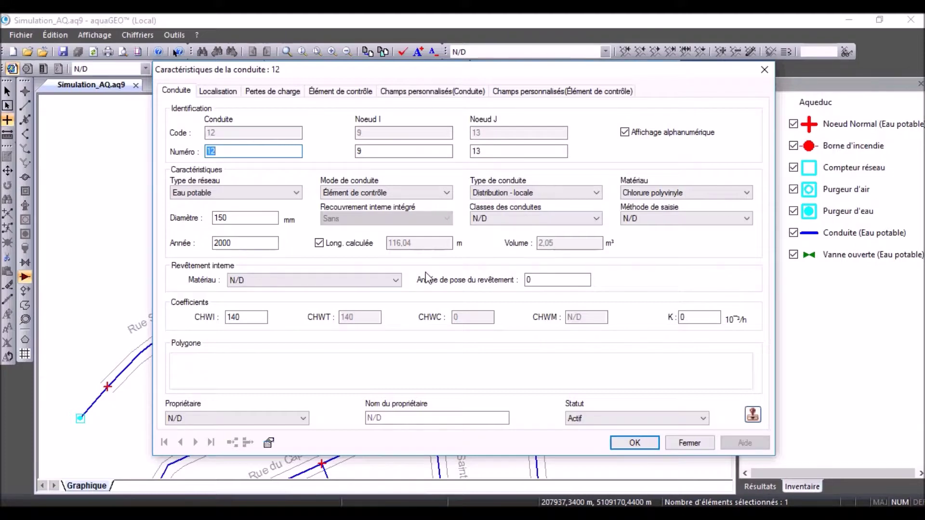
{"action": "left_click", "coordinate": [333, 92]}
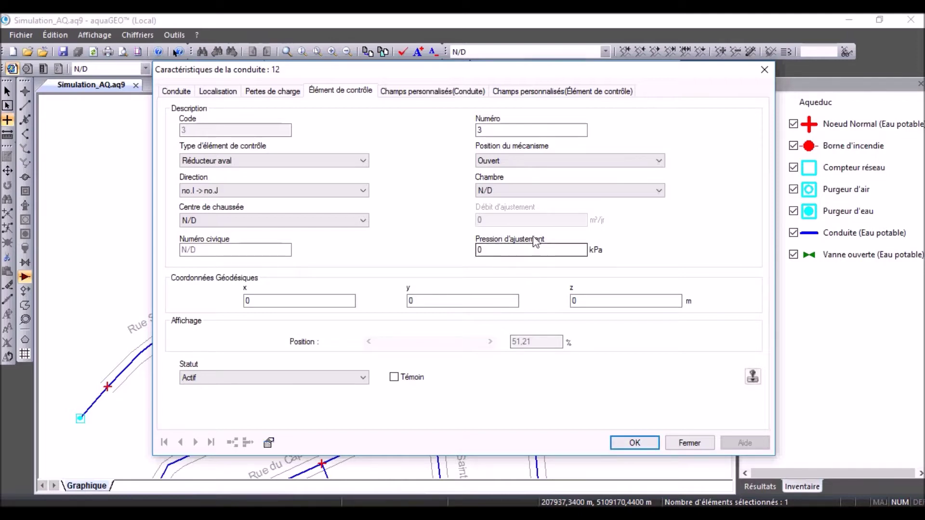
{"action": "left_click", "coordinate": [635, 443]}
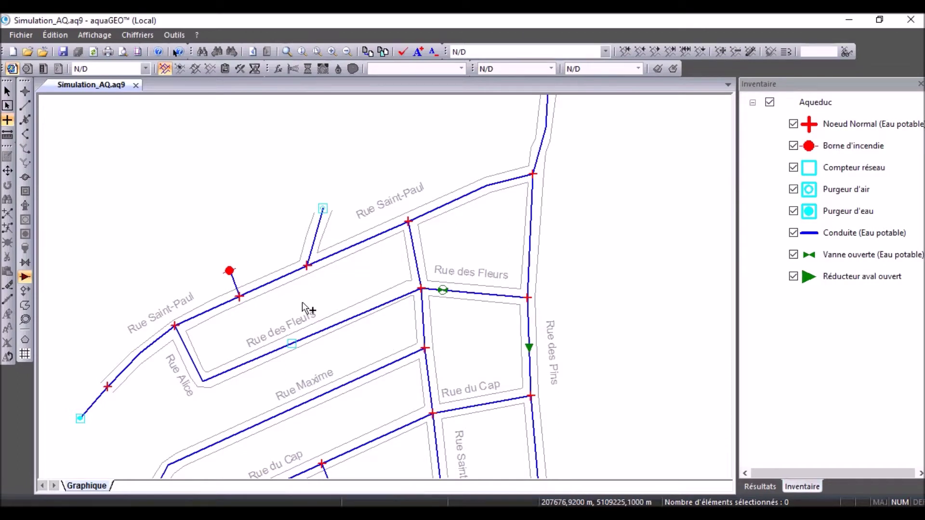
- Change the Rue Maxime pipe's Mode de conduite to Vanne and accept its valve characteristics as an open Vanne d'arrêt
{"action": "scroll", "coordinate": [374, 241], "scroll_direction": "down", "scroll_amount": 2}
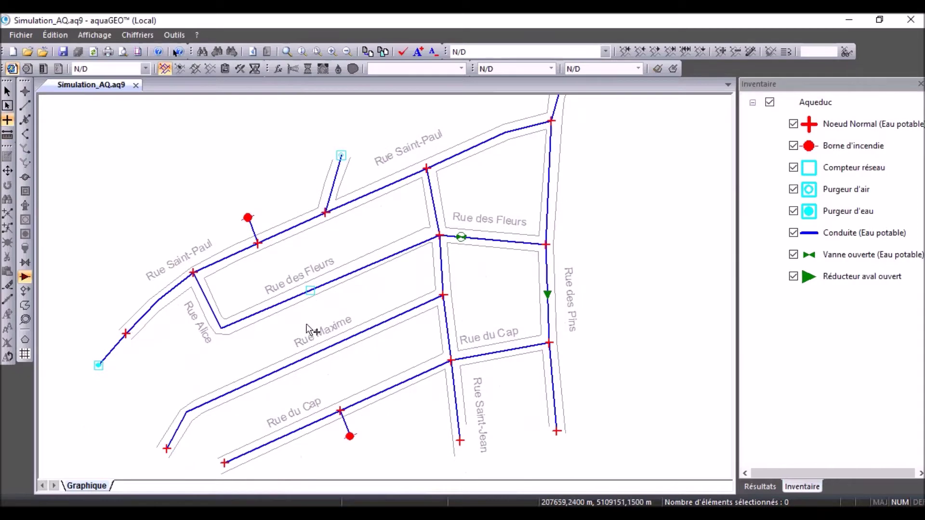
{"action": "left_click", "coordinate": [7, 92]}
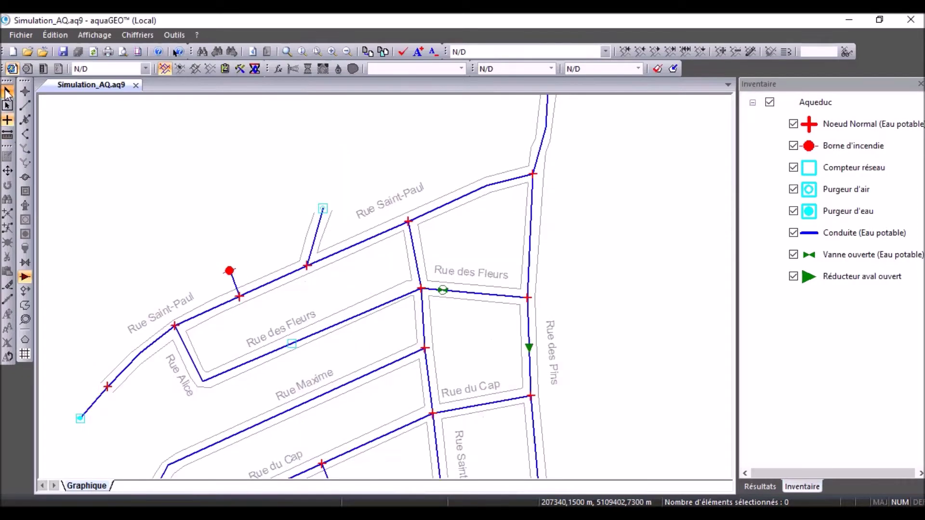
{"action": "left_click", "coordinate": [25, 107]}
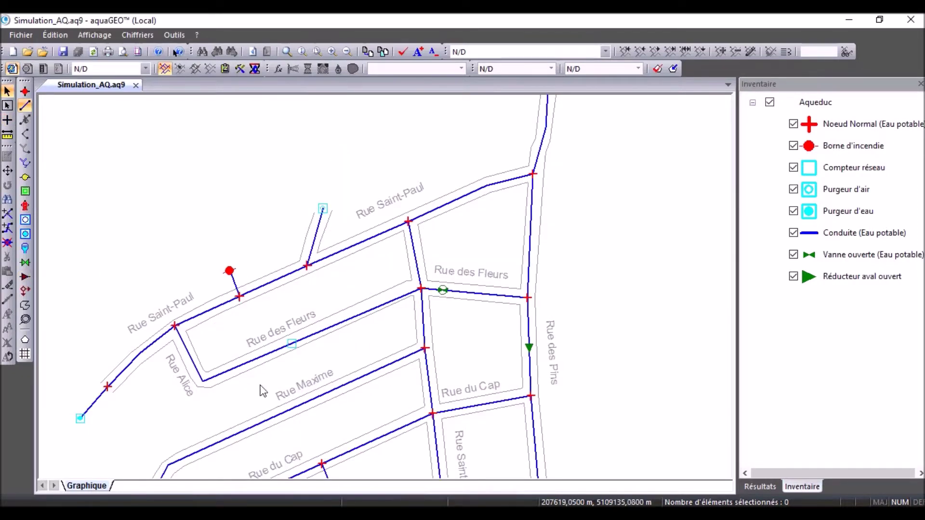
{"action": "scroll", "coordinate": [329, 415], "scroll_direction": "down", "scroll_amount": 3}
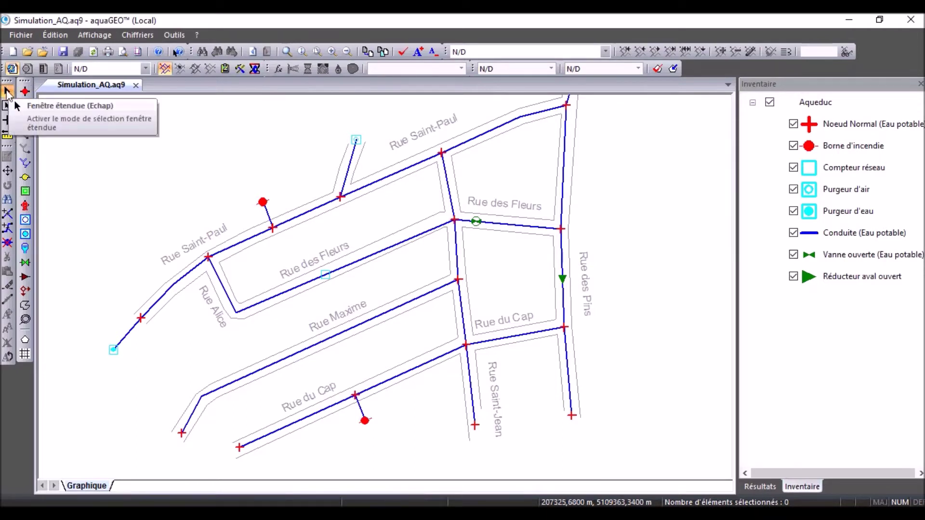
{"action": "double_click", "coordinate": [323, 350]}
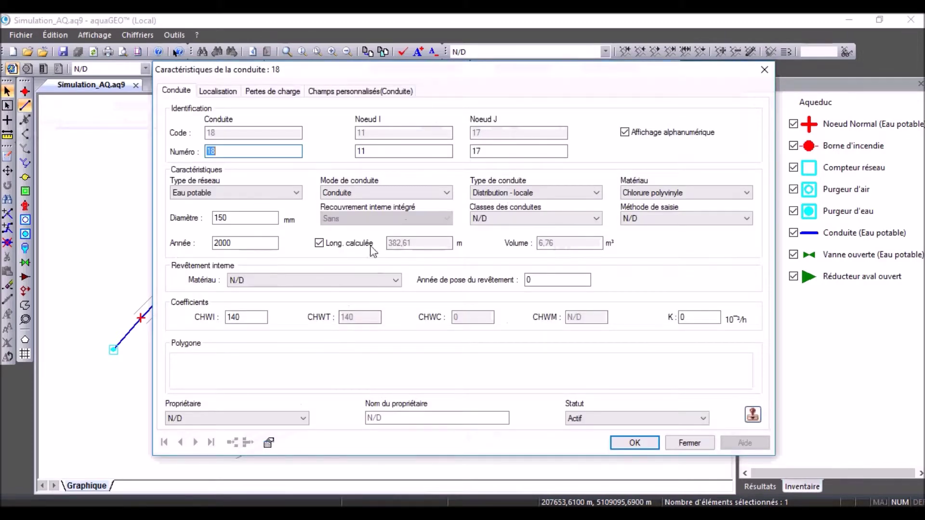
{"action": "left_click", "coordinate": [427, 192]}
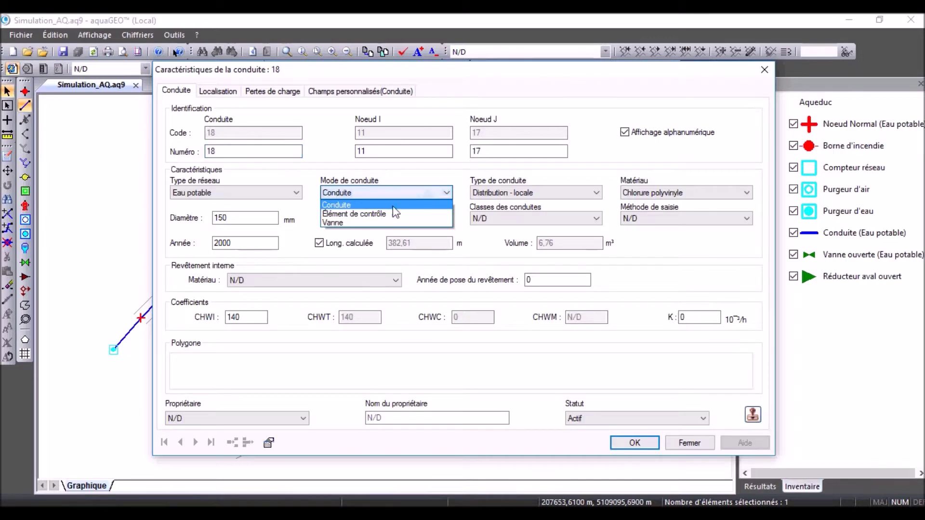
{"action": "left_click", "coordinate": [334, 223]}
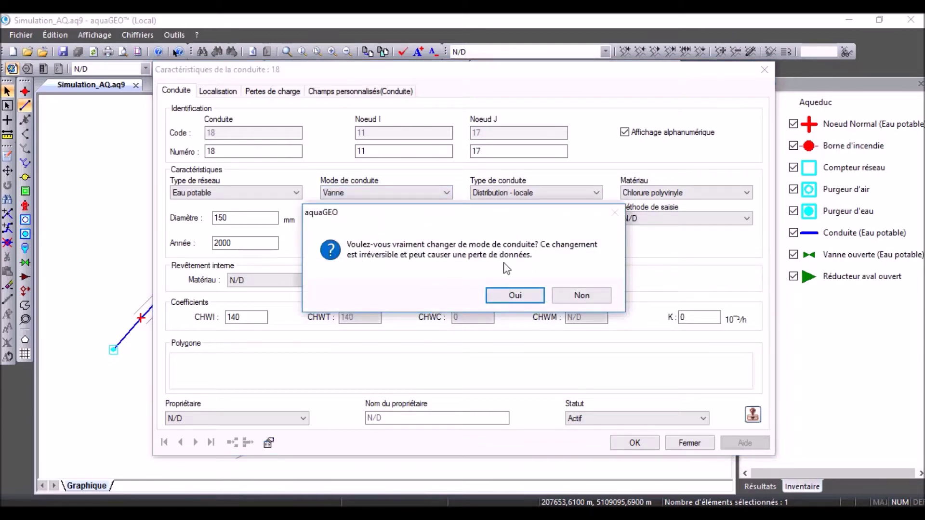
{"action": "left_click", "coordinate": [515, 295]}
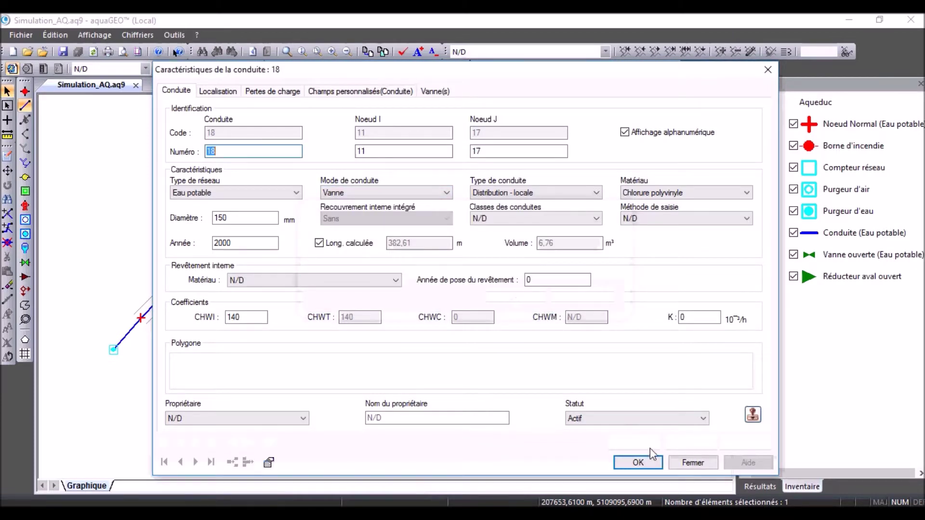
{"action": "left_click", "coordinate": [436, 91]}
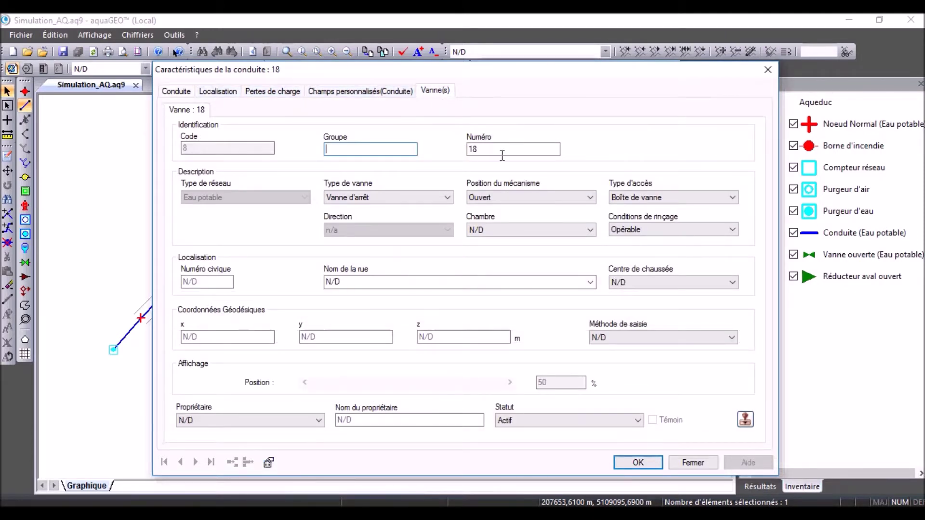
{"action": "left_click", "coordinate": [648, 463]}
- Add an open Vanne d'isolement on the short pipe feeding the fire hydrant south of Rue du Cap
{"action": "left_click_drag", "start_coordinate": [285, 380], "coordinate": [333, 270]}
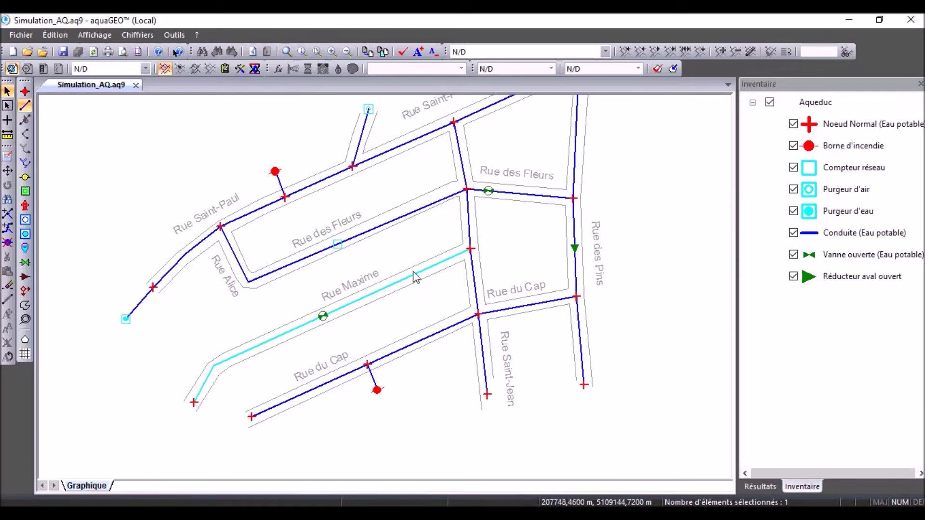
{"action": "left_click_drag", "start_coordinate": [410, 274], "coordinate": [390, 283]}
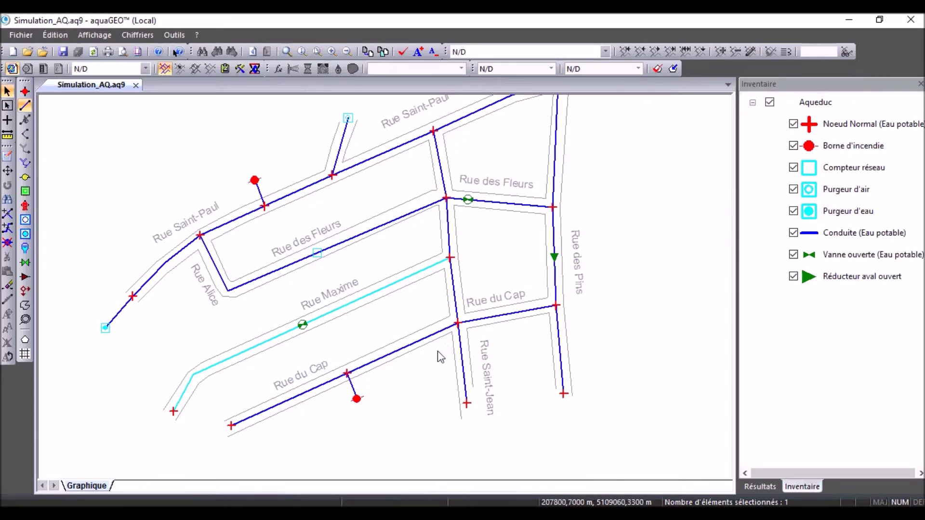
{"action": "left_click", "coordinate": [25, 263]}
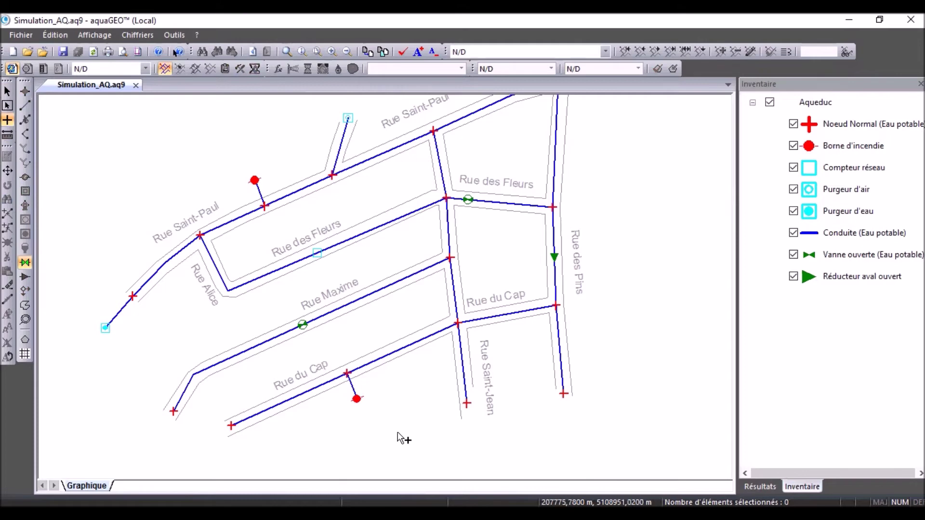
{"action": "left_click", "coordinate": [353, 387]}
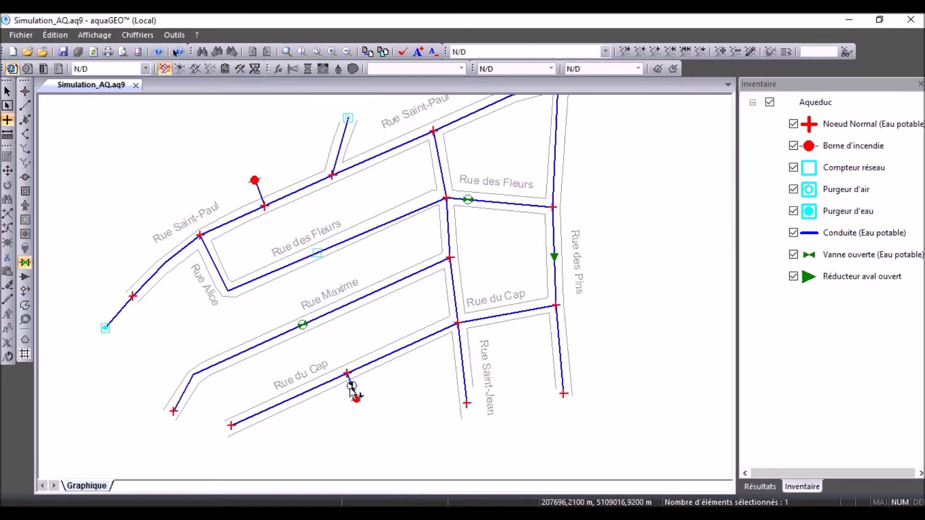
{"action": "double_click", "coordinate": [351, 385]}
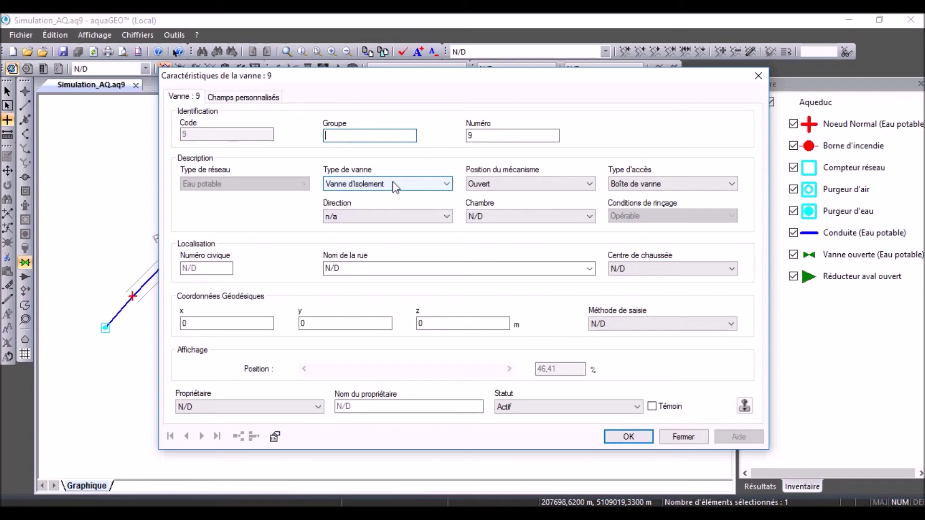
{"action": "left_click", "coordinate": [640, 436]}
- Toggle the inventory visibility of the Vanne d'isolement ouverte and Vanne ouverte categories to identify them on the network
{"action": "left_click_drag", "start_coordinate": [403, 360], "coordinate": [448, 285]}
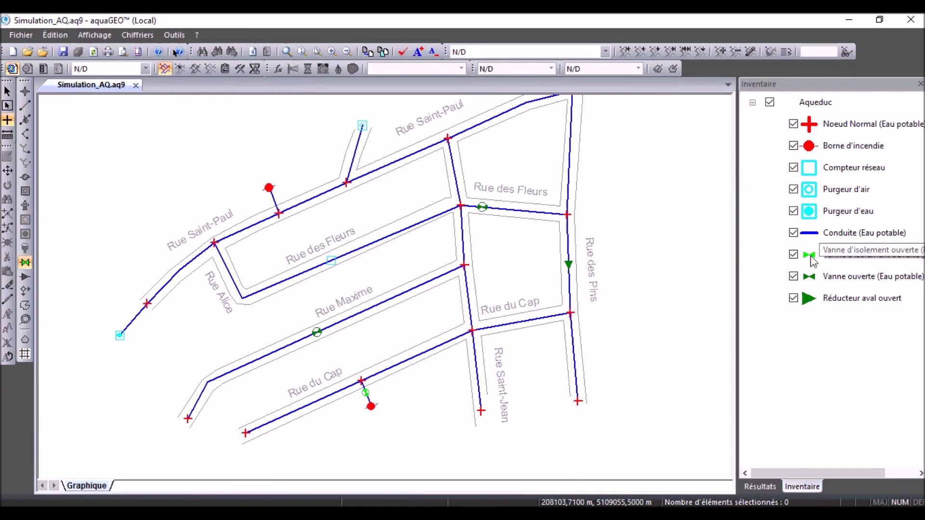
{"action": "left_click", "coordinate": [794, 255]}
{"action": "left_click", "coordinate": [794, 277]}
{"action": "left_click", "coordinate": [793, 277]}
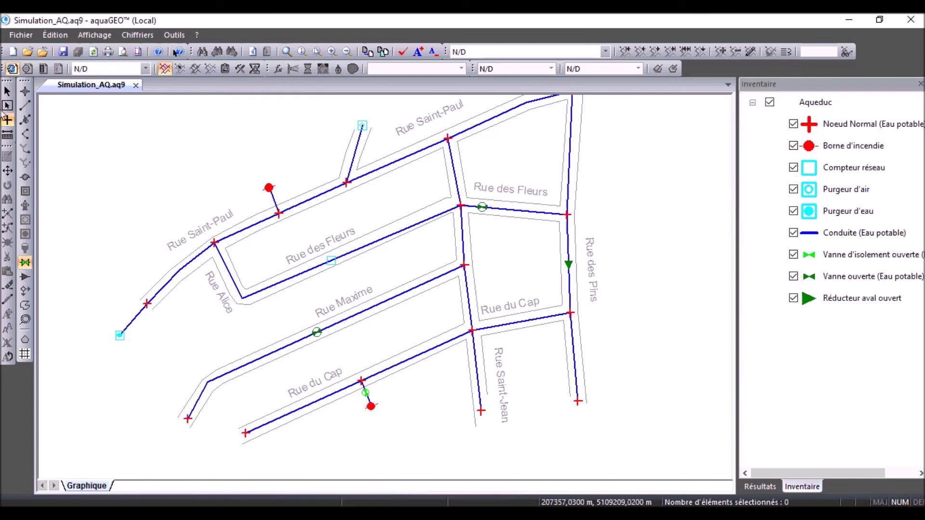